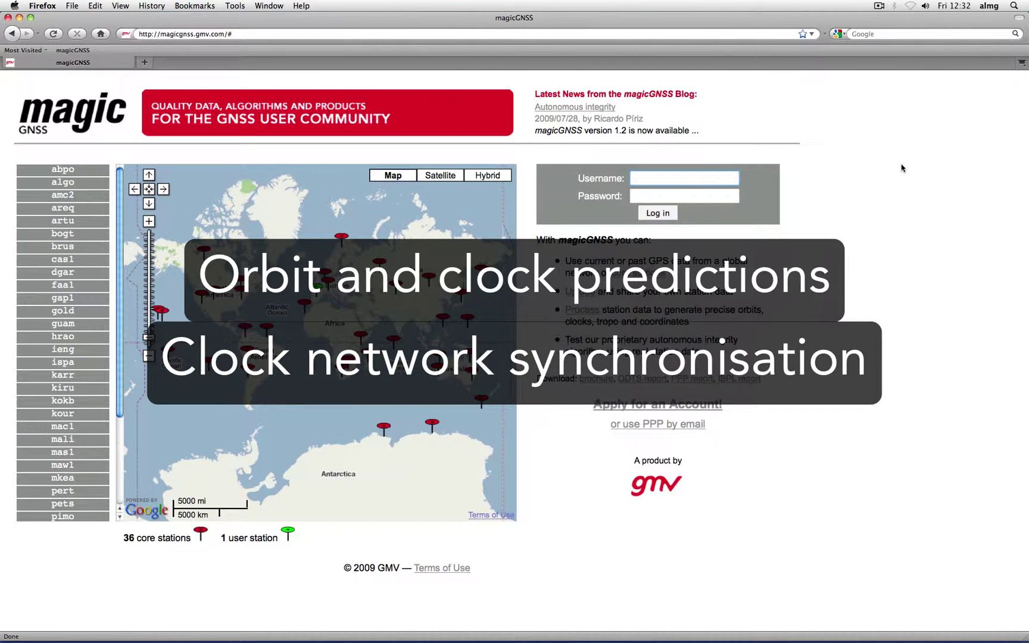
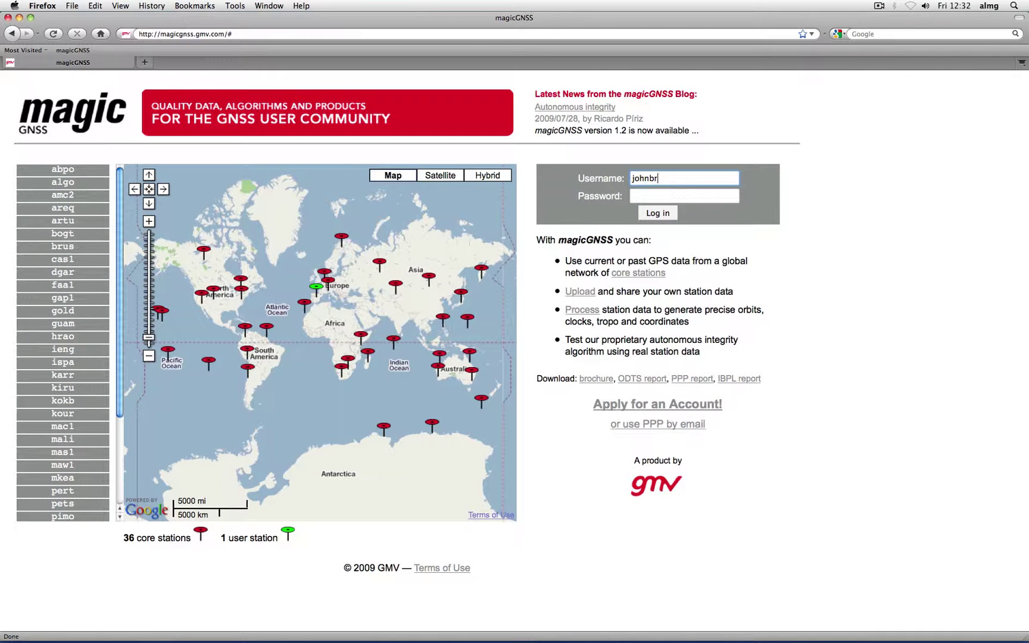
# Step: Log in with the account username and password, then go to the empty ODTS My Scenarios page
pyautogui.press('Tab')
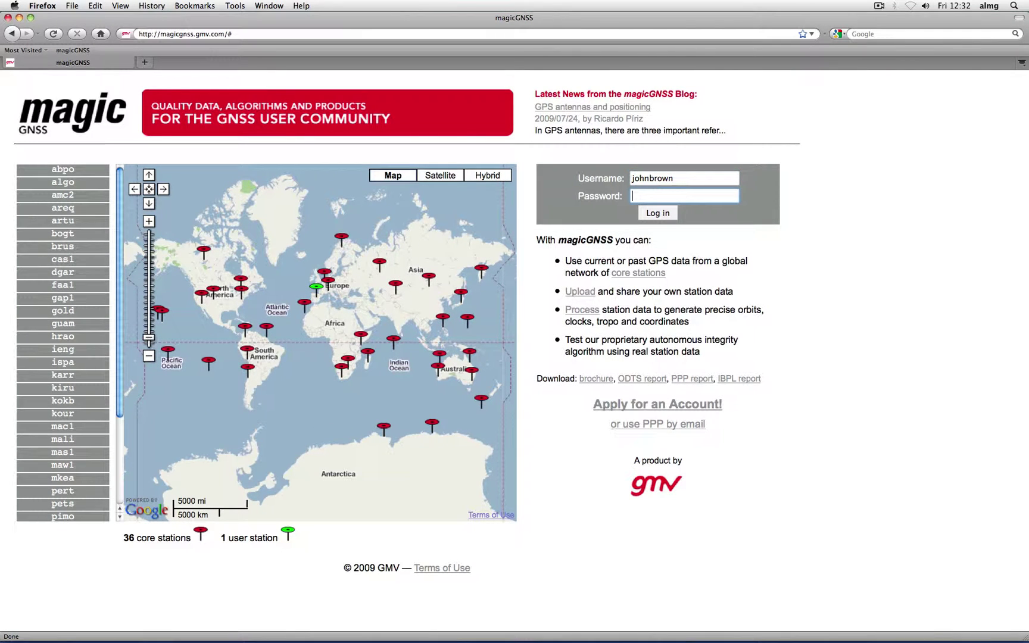
pyautogui.write('***')
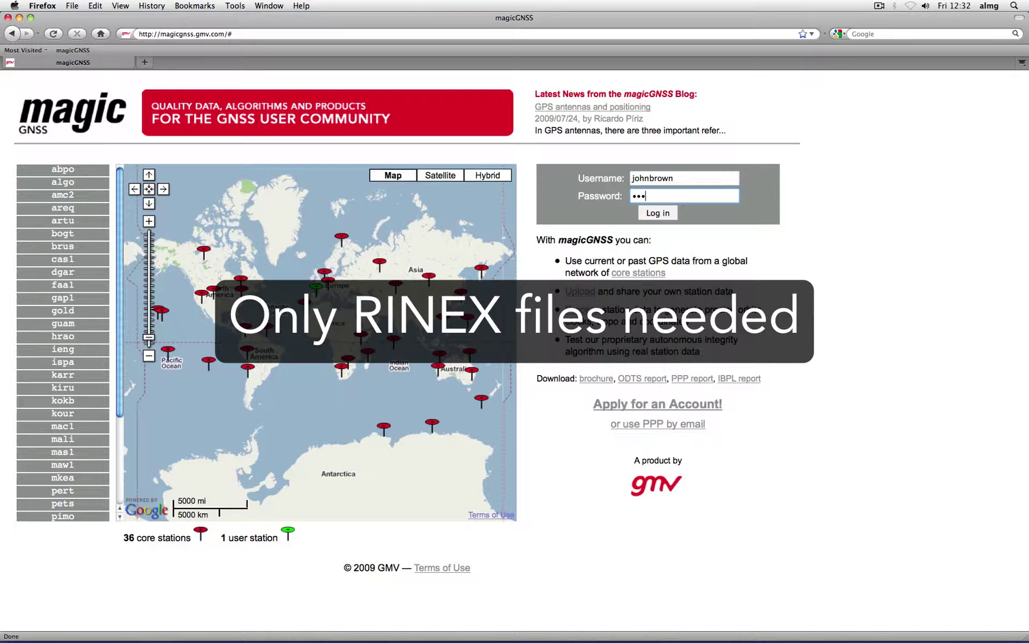
pyautogui.write('******')
pyautogui.press('super+a')
pyautogui.press('BackSpace')
pyautogui.press('Return')
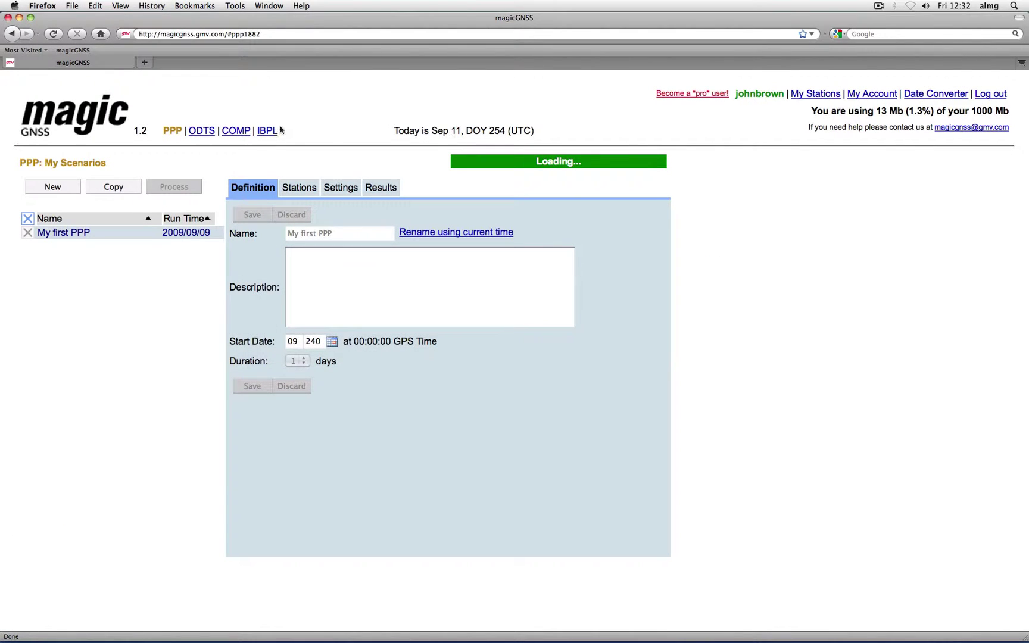
pyautogui.click(202, 131)
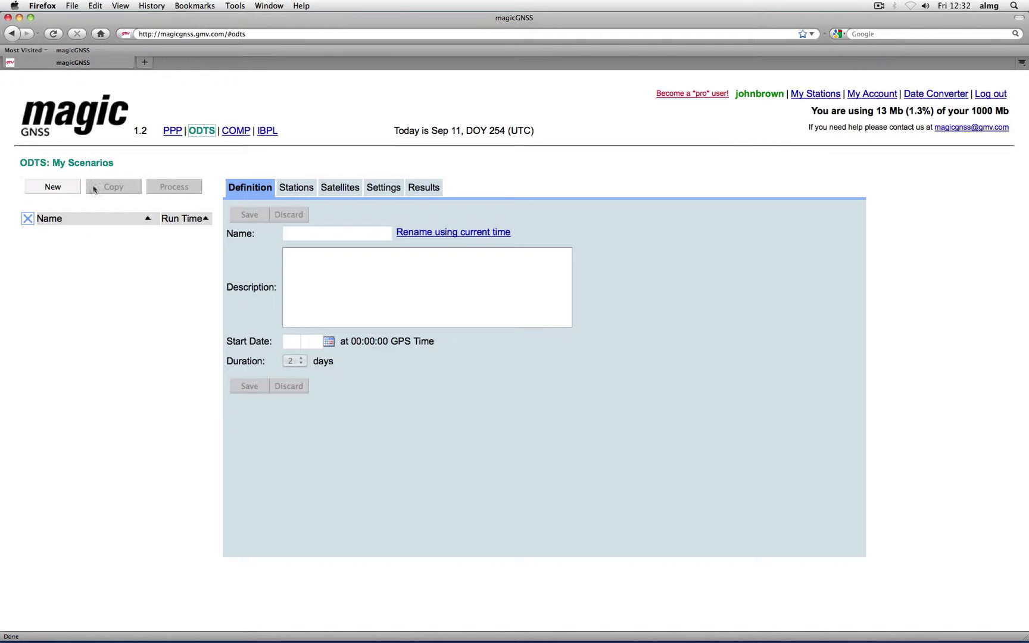
# Step: Save a new scenario 'My first ODTS' starting September 1, 2009 (09 244), lasting 2 days
pyautogui.click(70, 191)
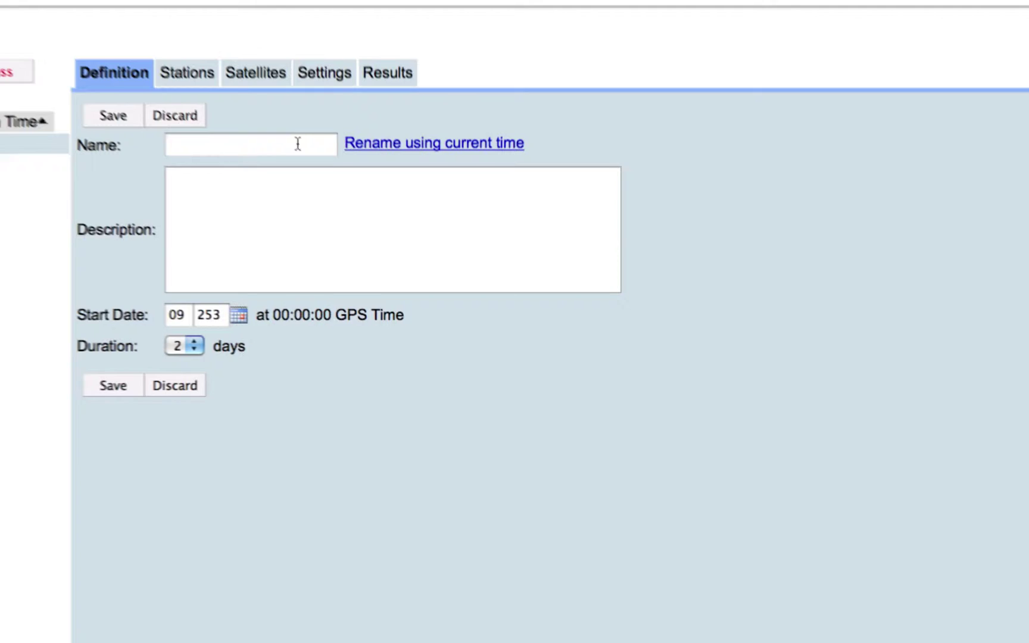
pyautogui.write('My')
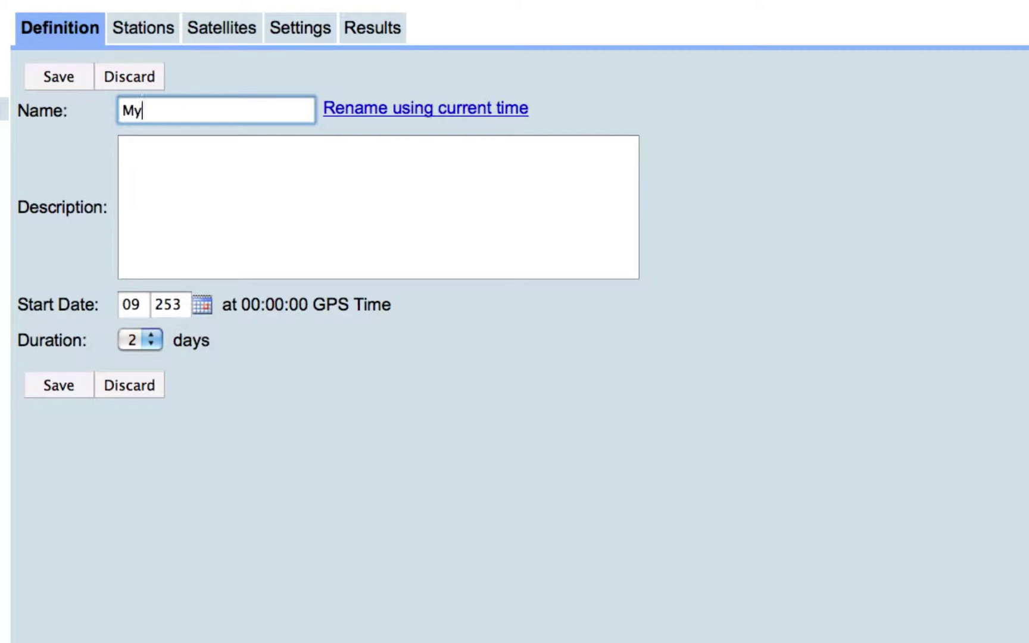
pyautogui.write(' first ODTS')
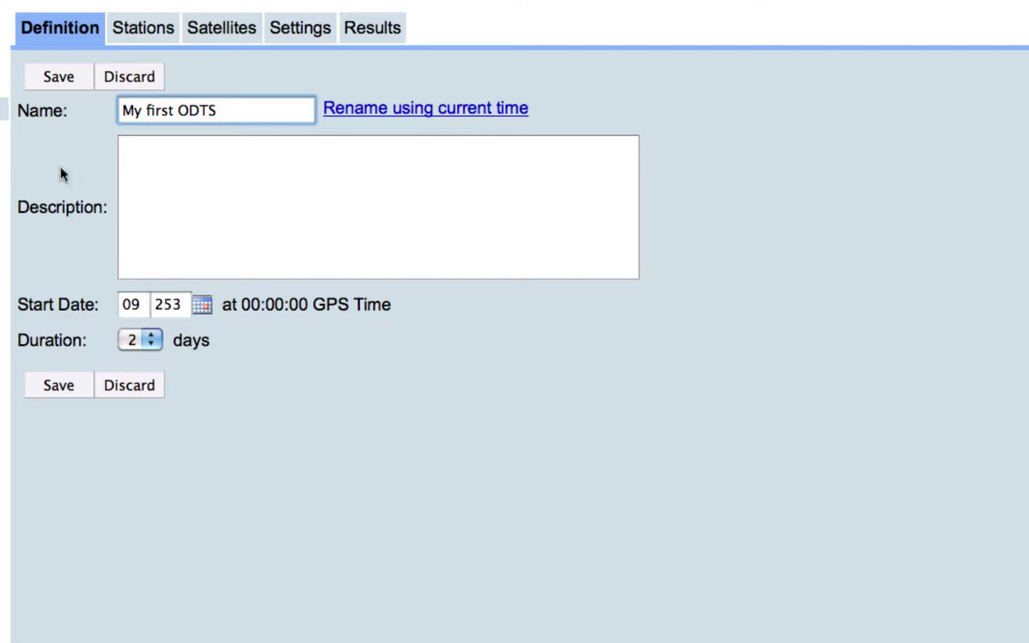
pyautogui.click(196, 306)
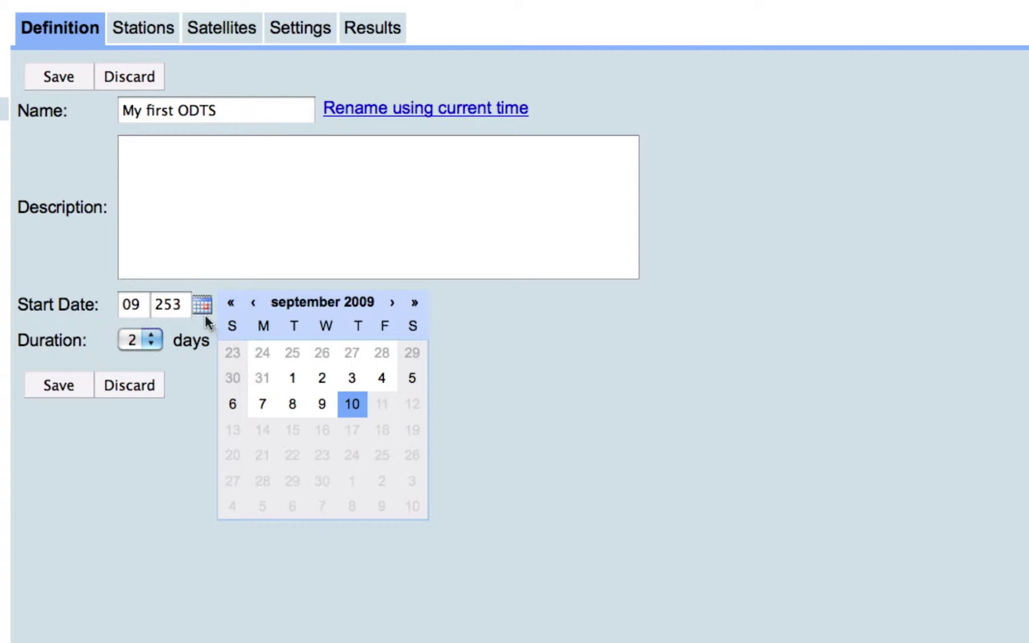
pyautogui.click(290, 378)
pyautogui.click(154, 341)
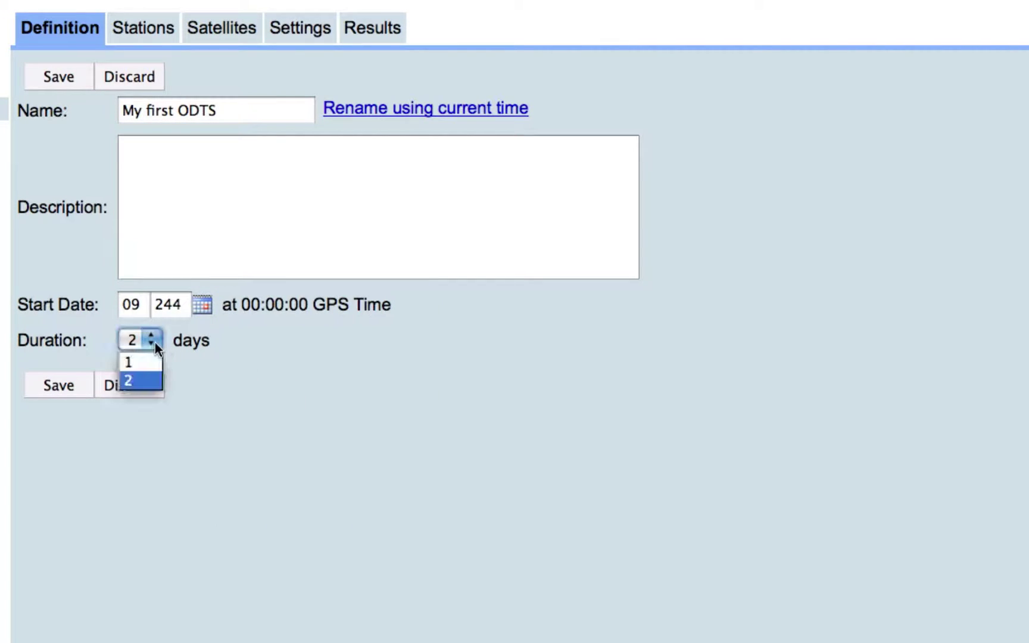
pyautogui.click(133, 379)
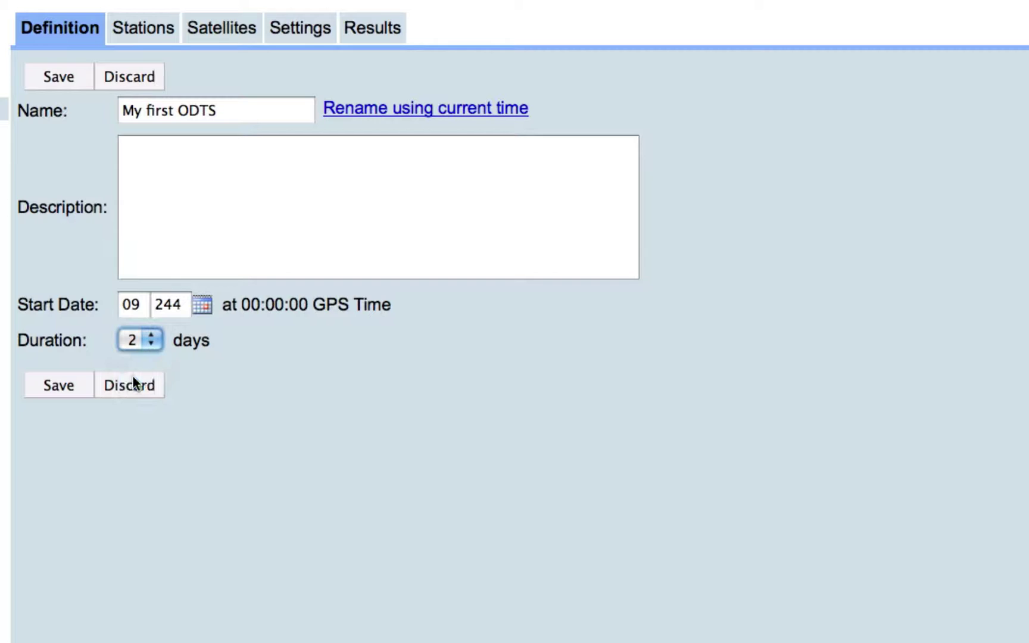
pyautogui.click(80, 383)
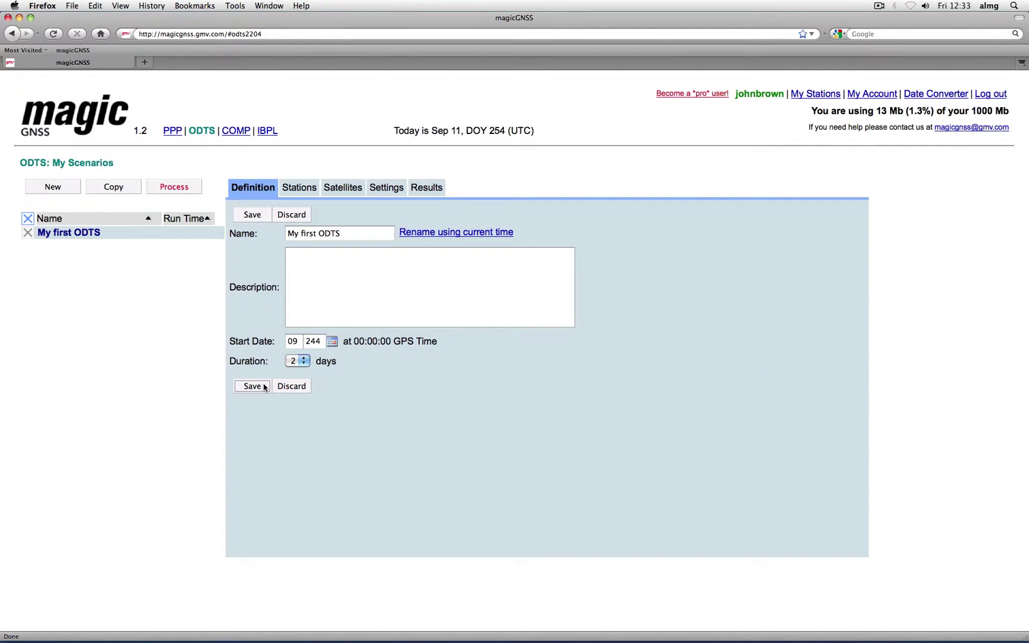
# Step: Open the scenario's station selection and select all 30 core stations
pyautogui.click(307, 191)
pyautogui.click(251, 255)
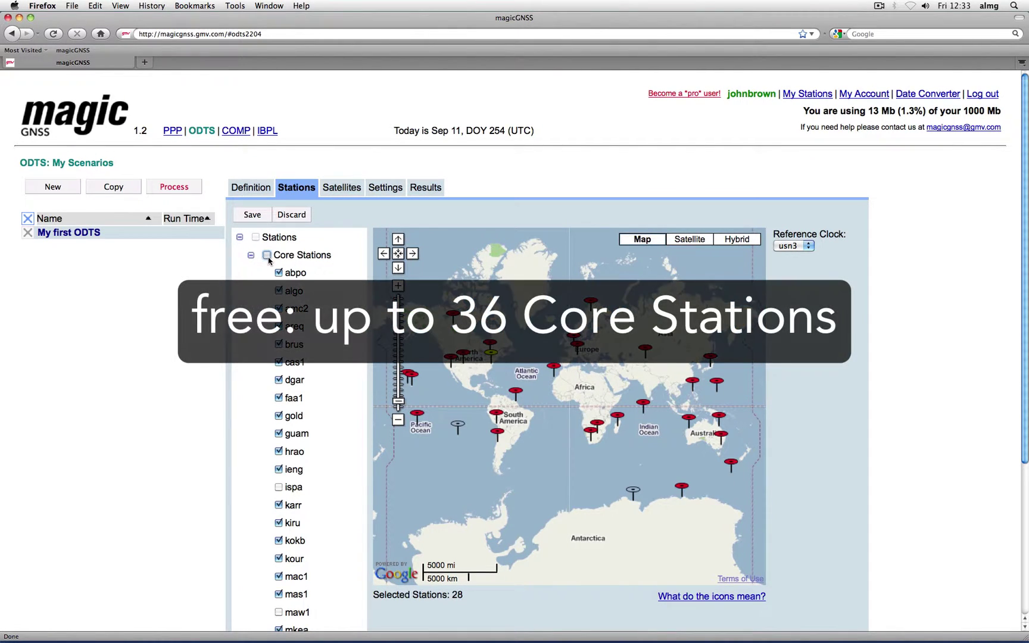
pyautogui.click(267, 257)
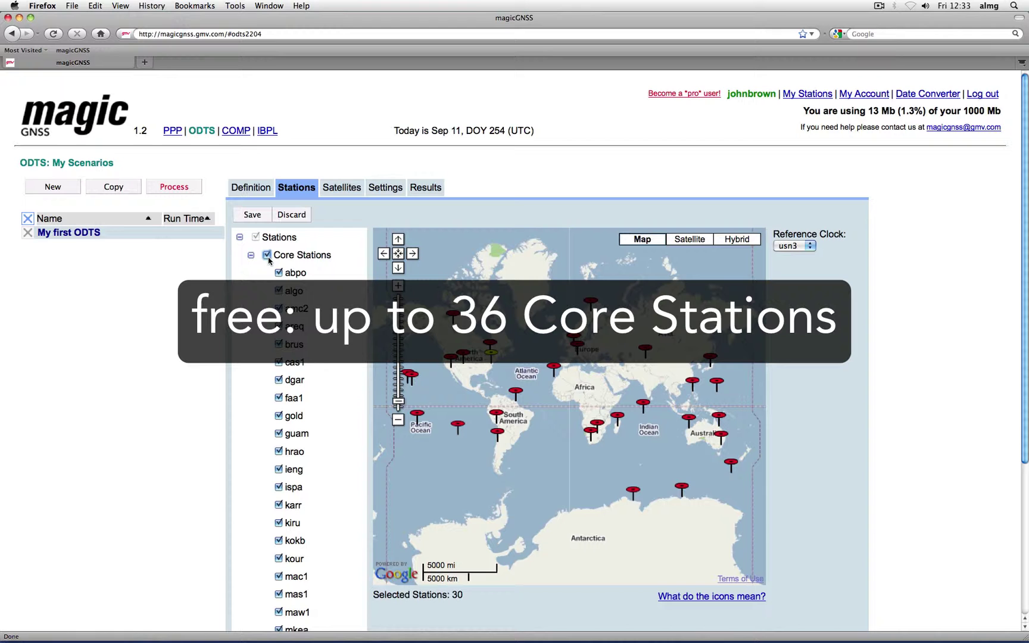
pyautogui.scroll(-1, 329, 372)
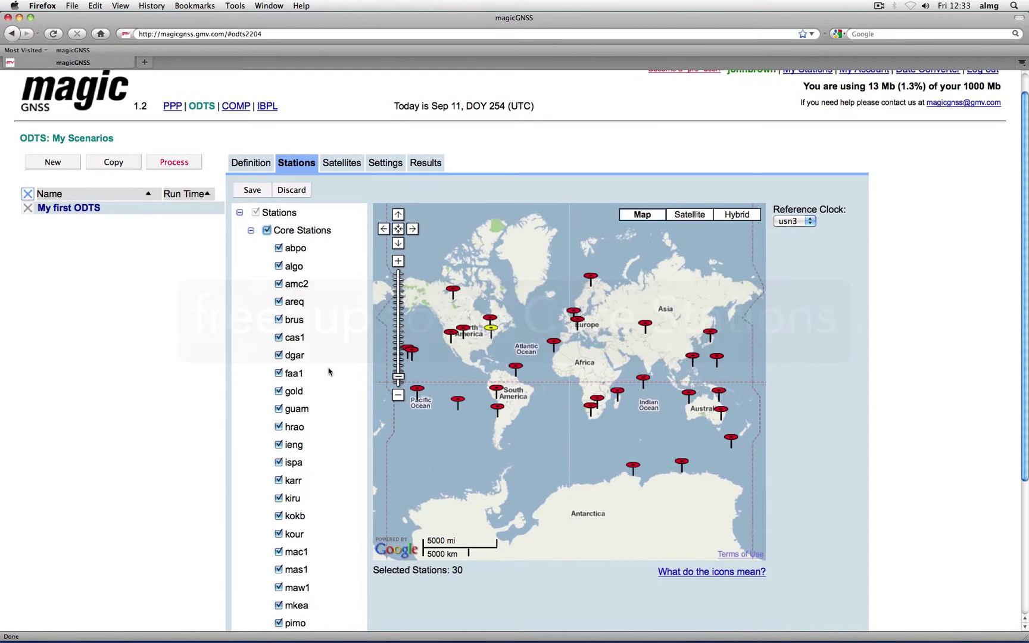
pyautogui.scroll(-2, 328, 372)
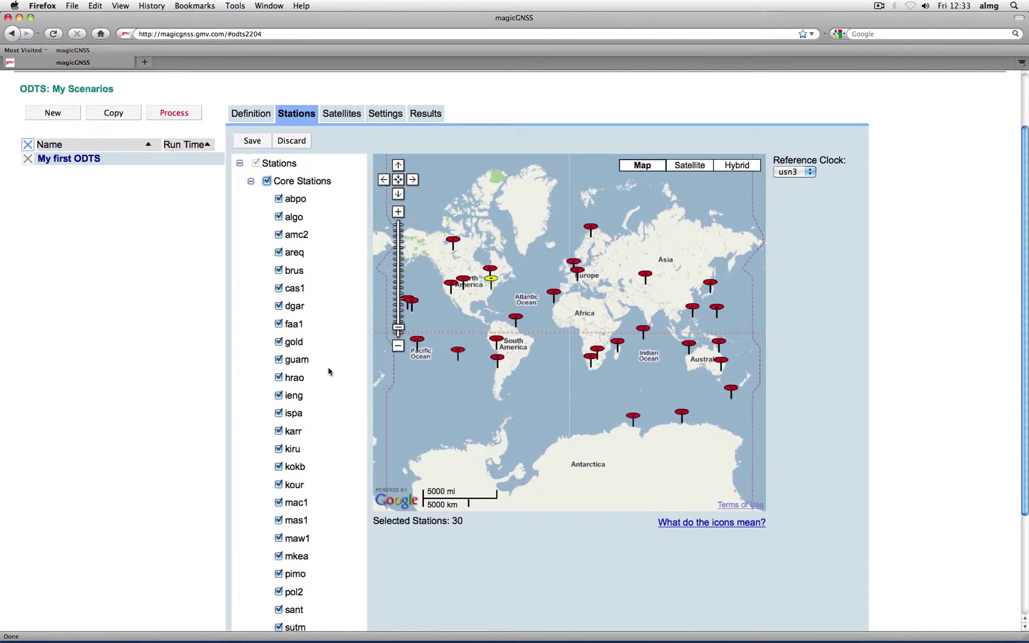
pyautogui.scroll(-2, 328, 372)
pyautogui.scroll(-4, 329, 371)
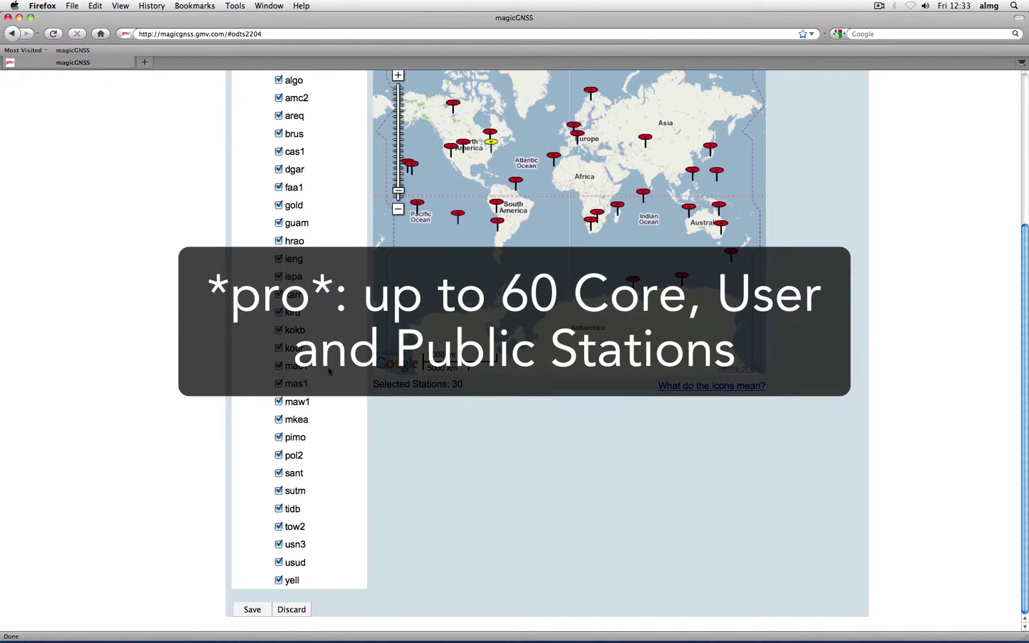
pyautogui.scroll(8, 329, 372)
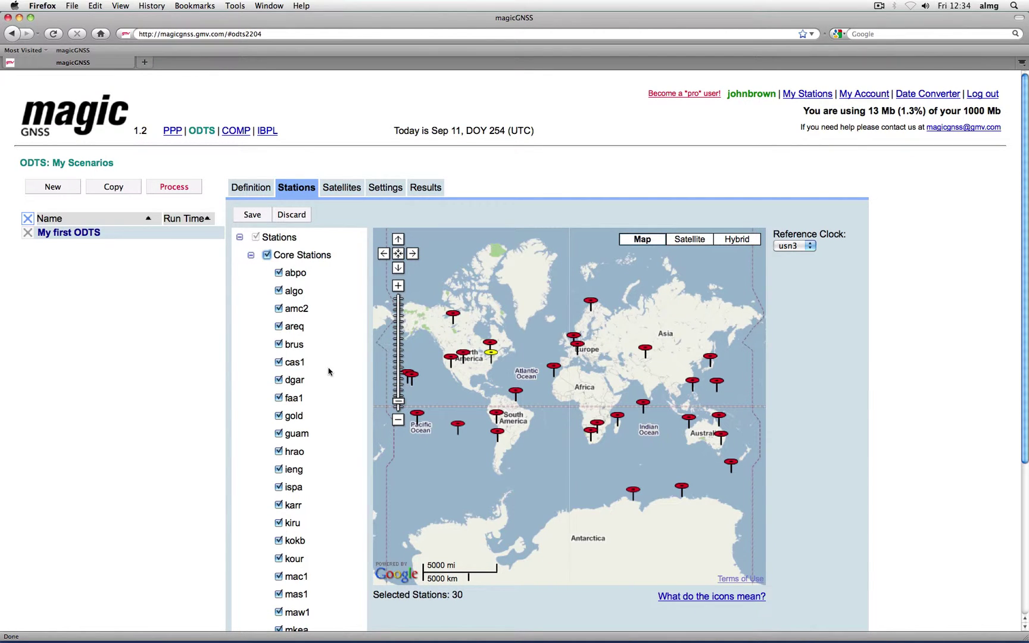
# Step: Change the reference clock station from usn3 to brus and save the stations
pyautogui.click(796, 246)
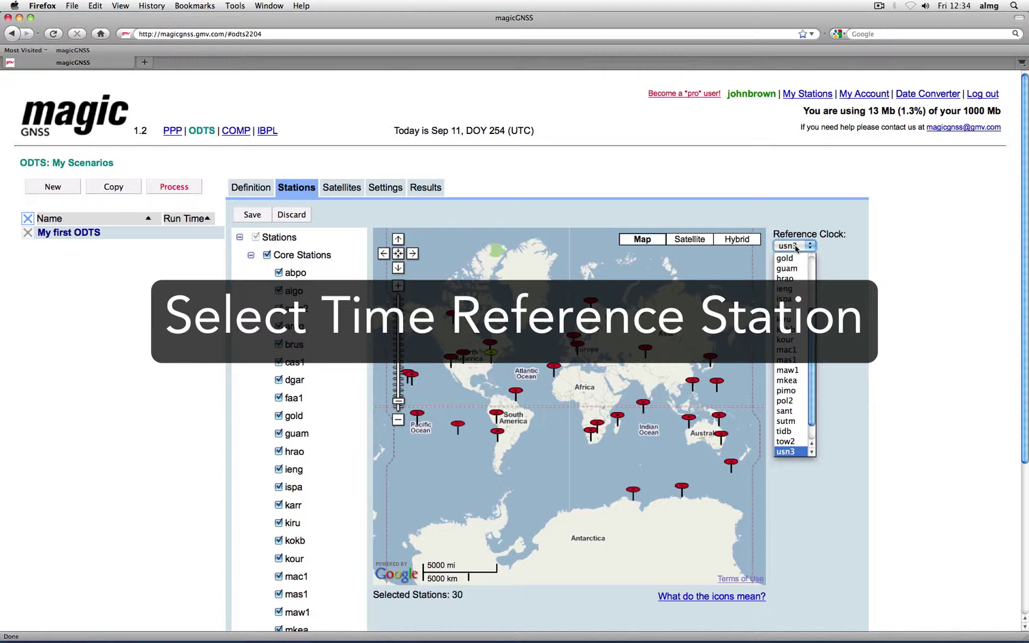
pyautogui.scroll(5, 793, 271)
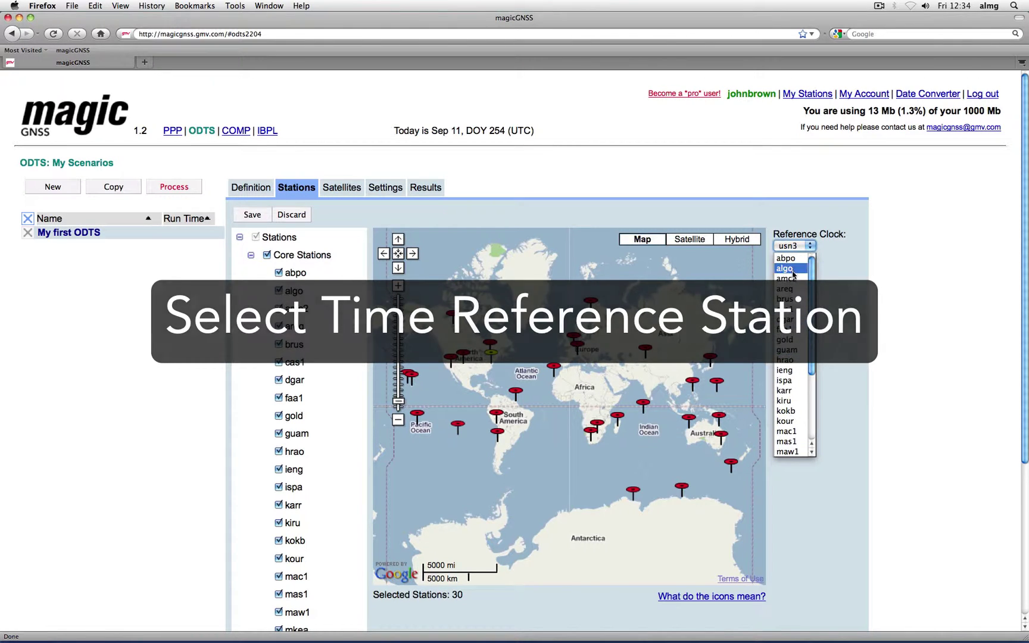
pyautogui.click(786, 299)
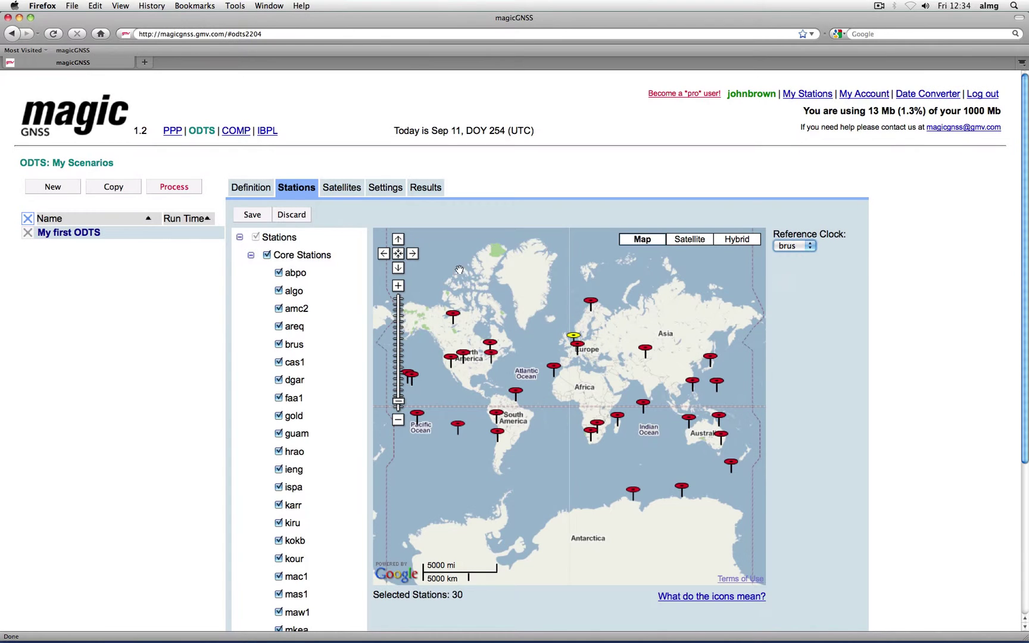
pyautogui.click(255, 215)
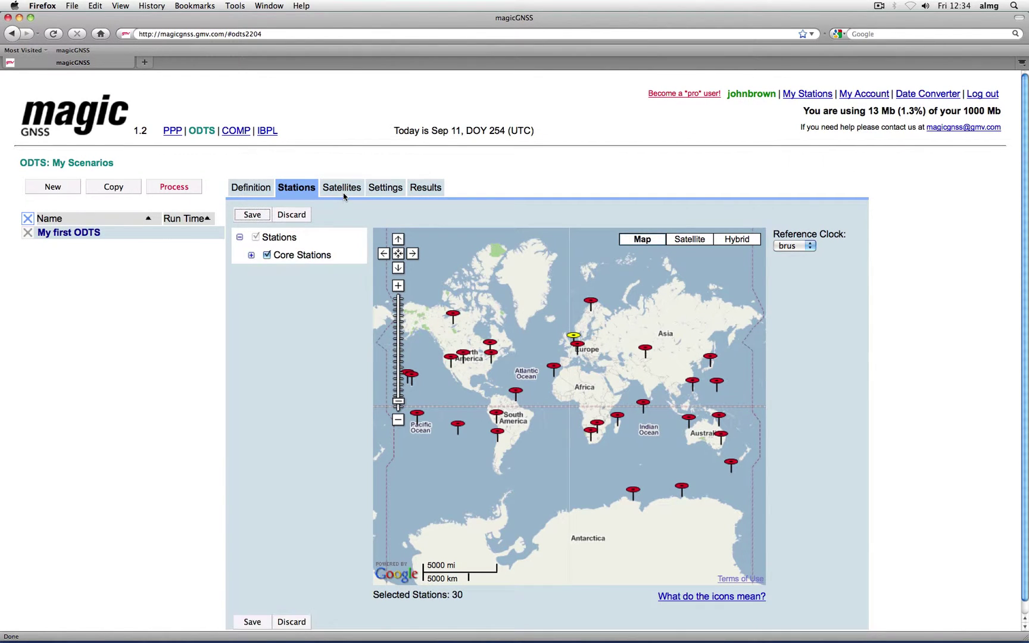
# Step: Show the Satellites list and confirm G01 through G32 are all checked
pyautogui.click(343, 191)
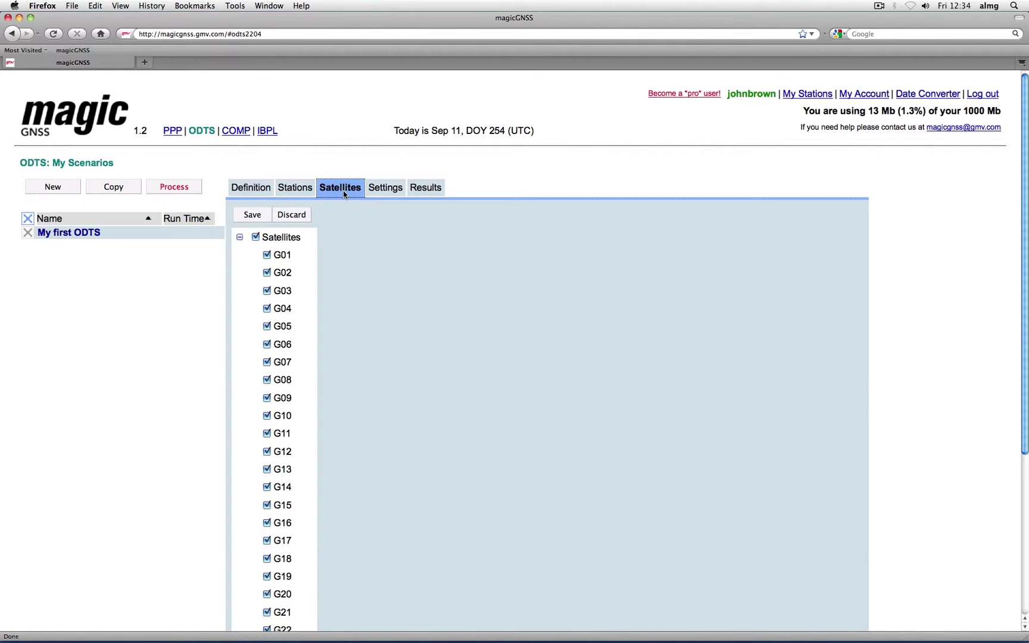
pyautogui.scroll(-3, 339, 241)
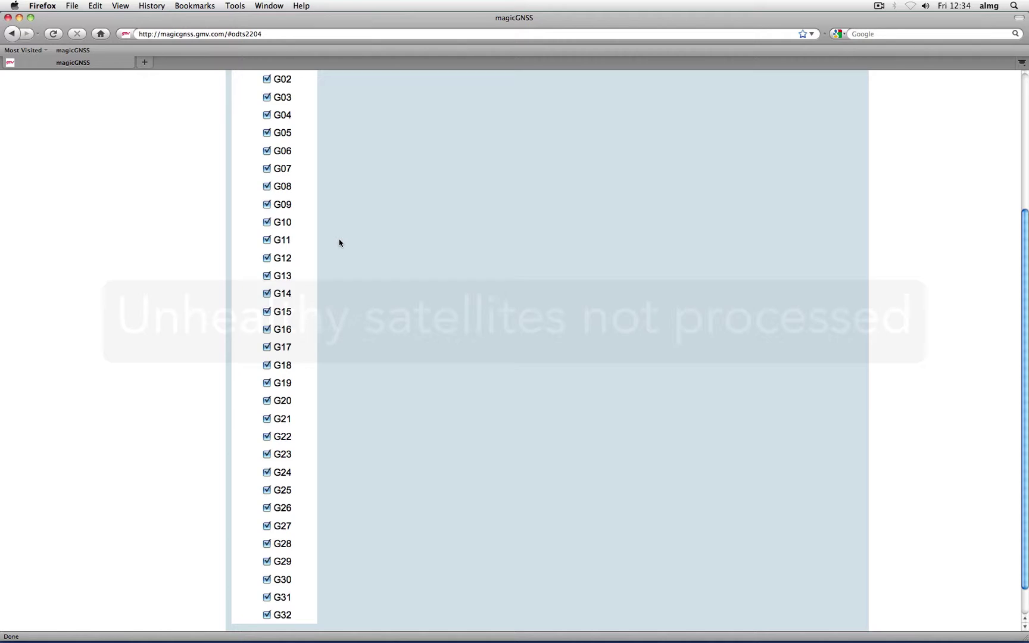
pyautogui.scroll(3, 338, 242)
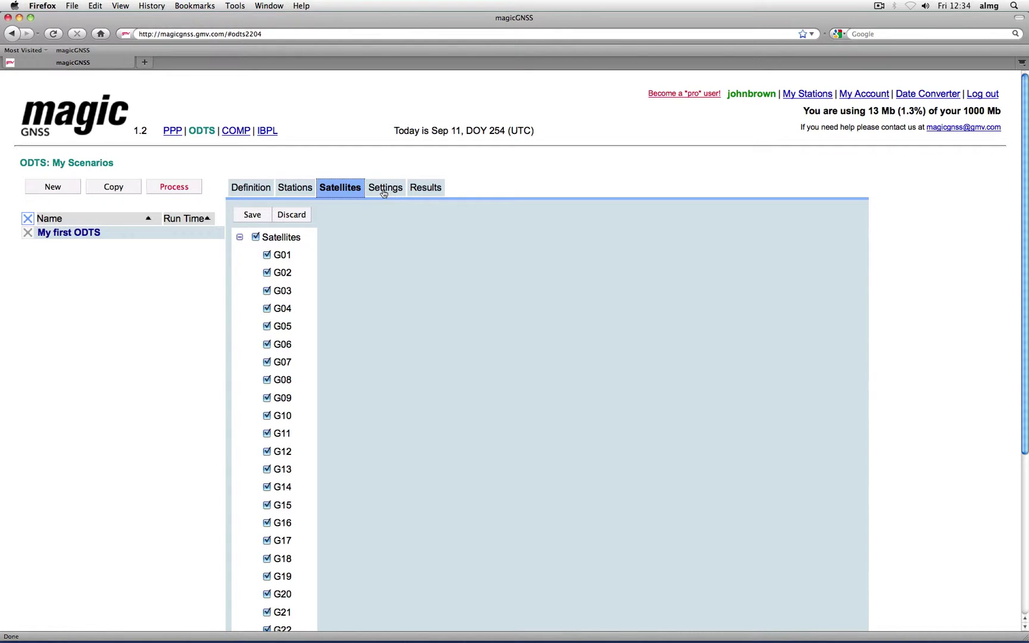
# Step: Keep the default settings (5 min sampling, 15° elevation, 4 iterations, 24 h prediction) and process the scenario
pyautogui.click(384, 190)
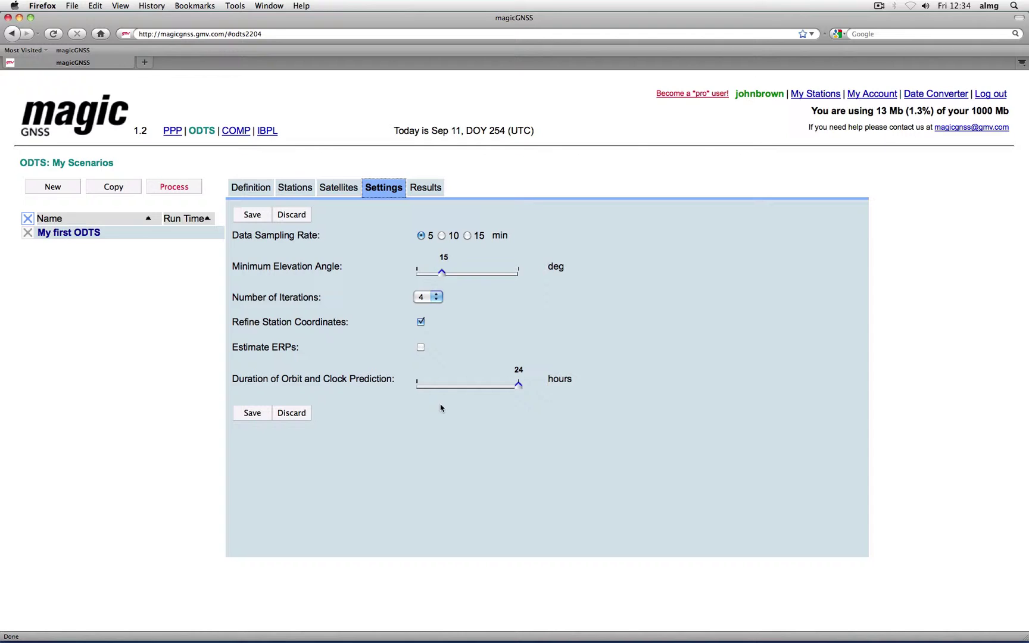
pyautogui.click(259, 214)
pyautogui.click(187, 188)
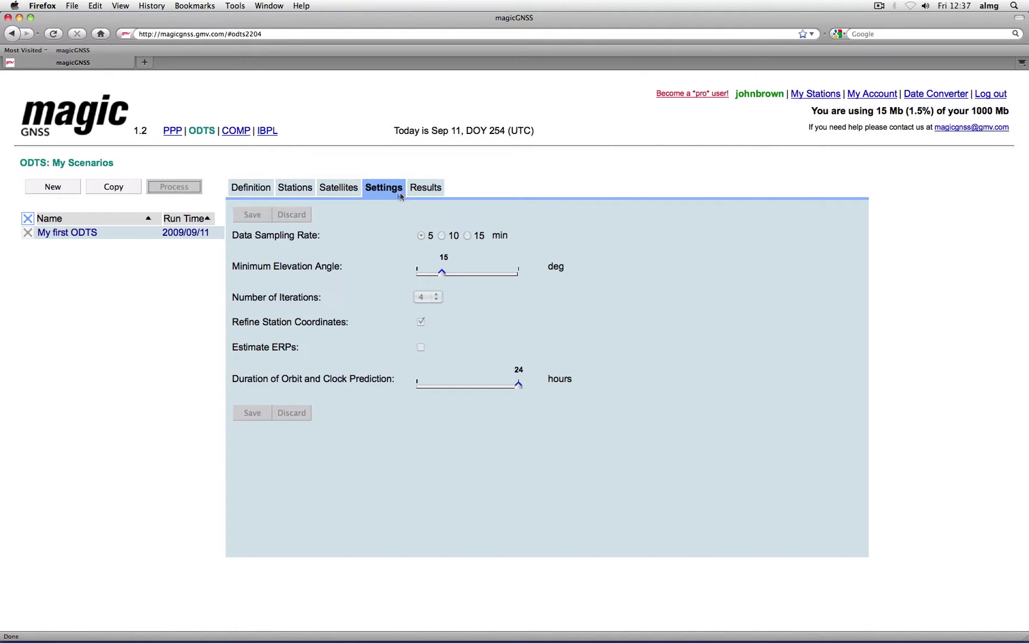
# Step: Download magicgnss_odts_002204.zip from Results and open odts_report_002204.pdf inside it
pyautogui.click(425, 190)
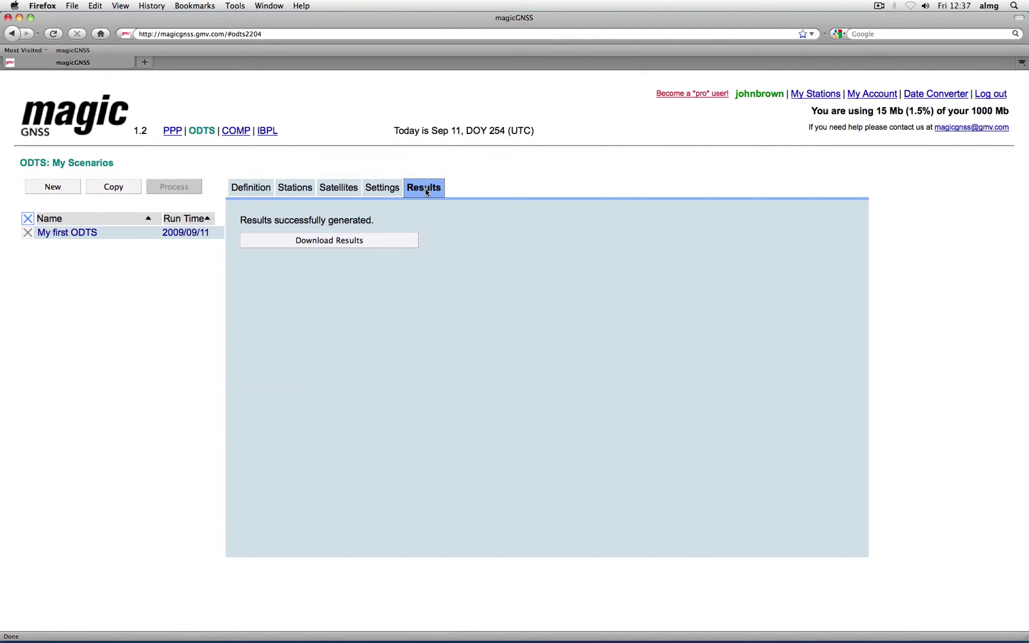
pyautogui.click(381, 243)
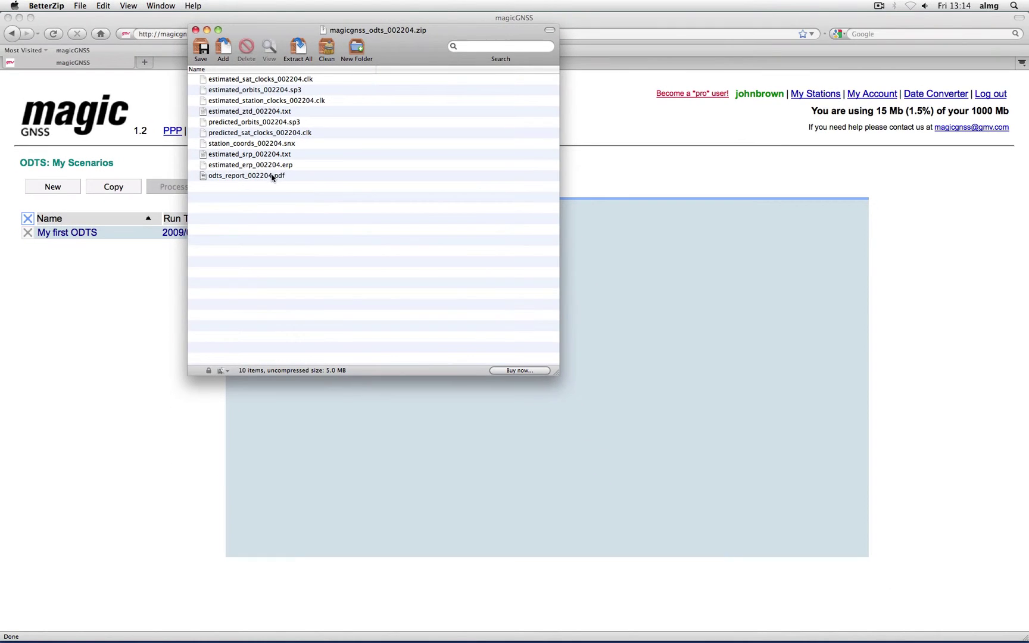
pyautogui.doubleClick(272, 176)
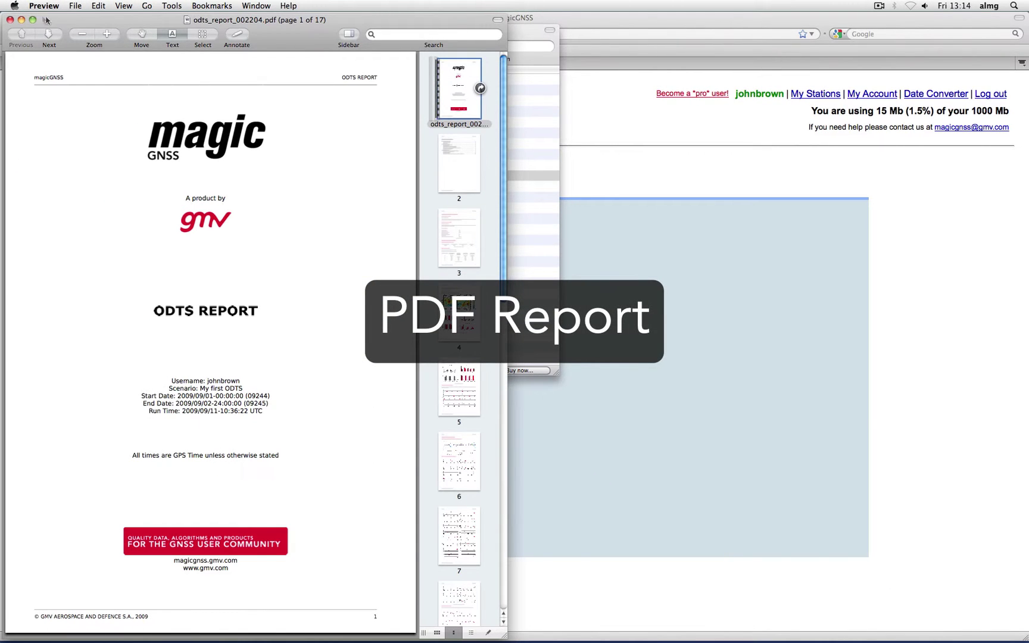
# Step: Maximize the Preview window and page forward through the report to pages 4–5
pyautogui.click(33, 19)
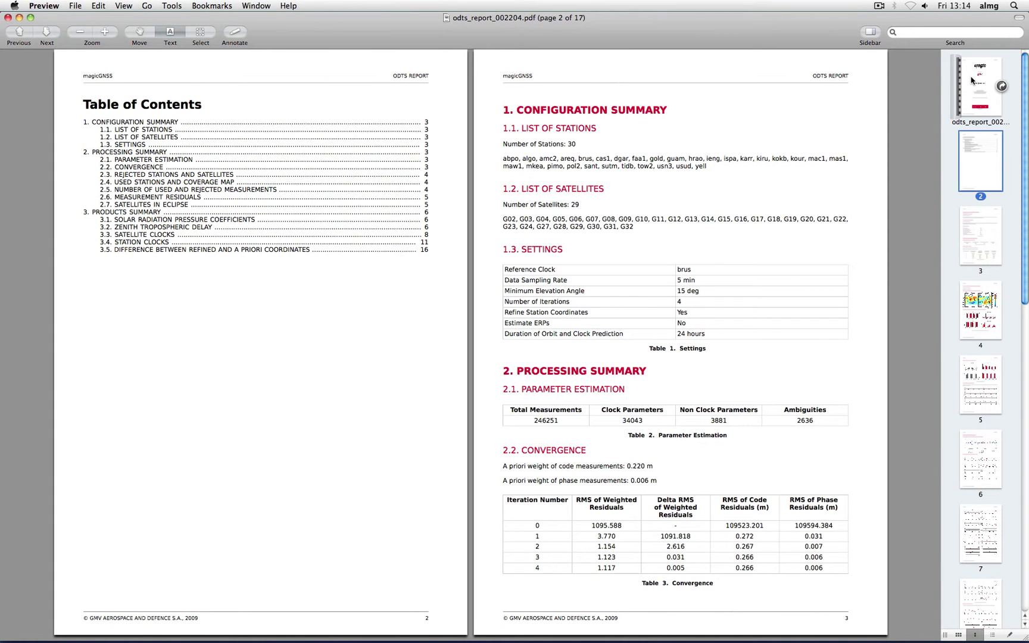
pyautogui.press('Down')
pyautogui.press('Down')
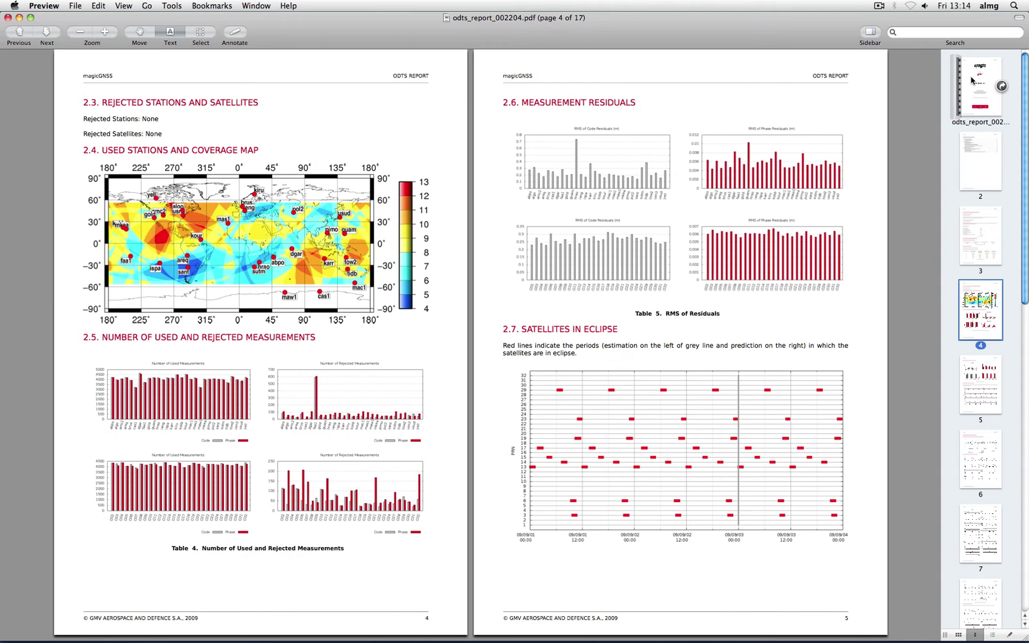
pyautogui.press('Down')
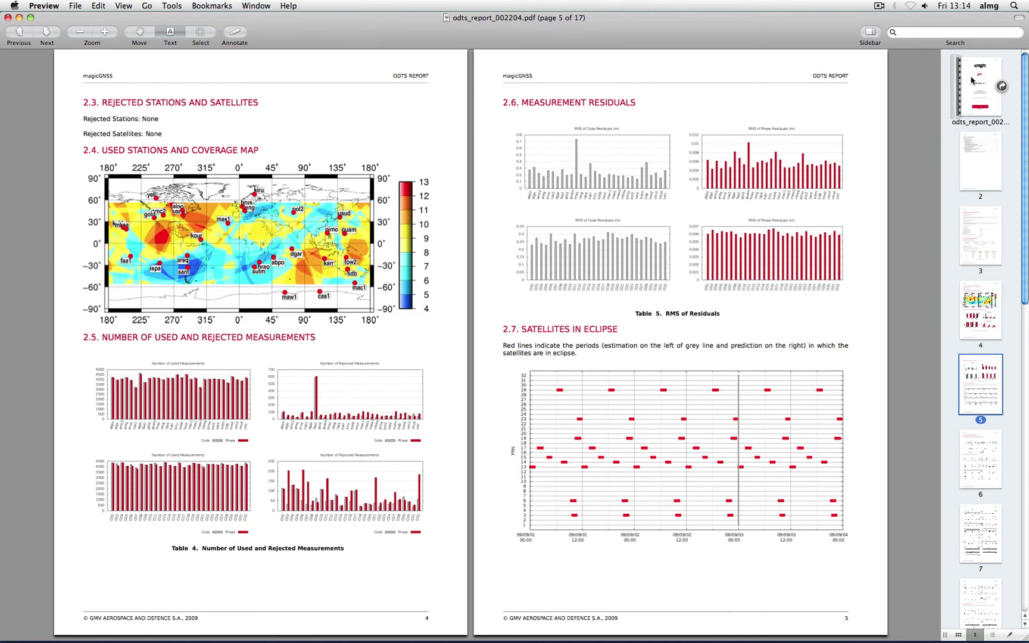
pyautogui.press('Down')
pyautogui.press('Down')
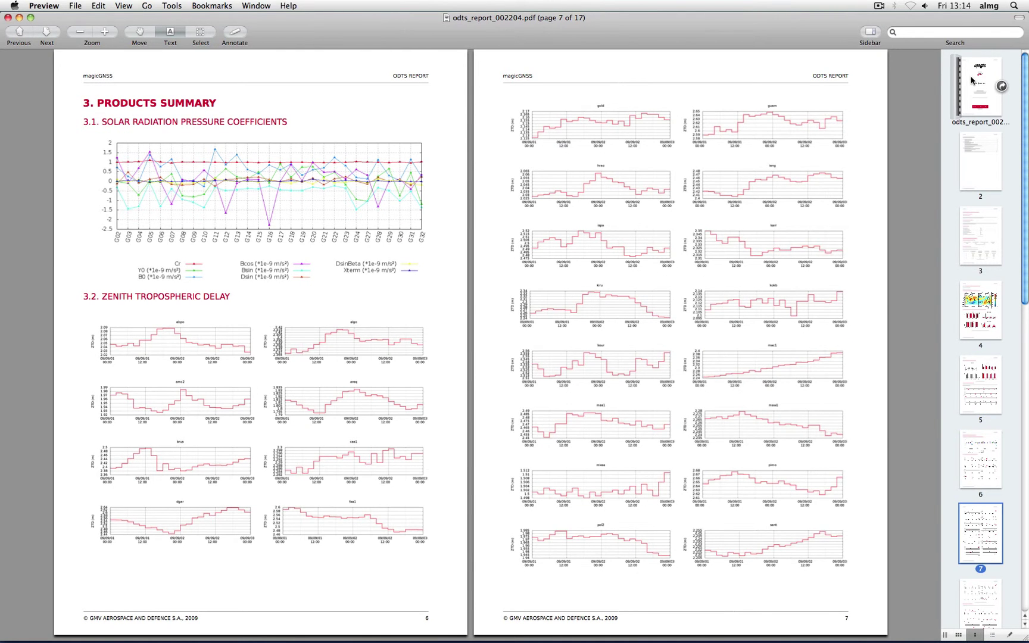